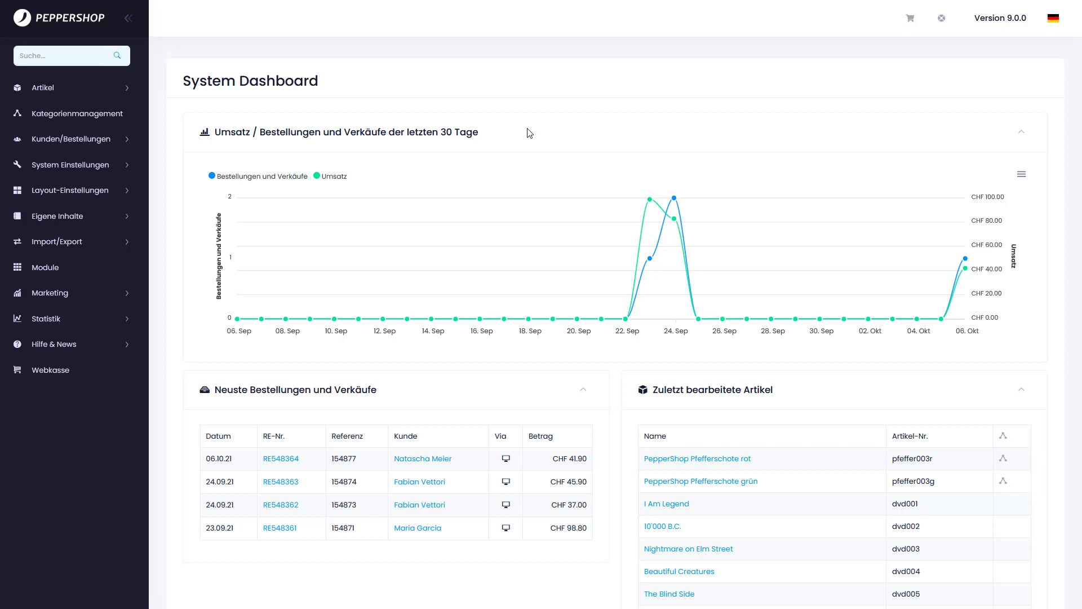
# - Review the dashboard's sales chart values for 23 and 24 September, plus the recent orders, edited articles and top products
pyautogui.moveTo(649, 203)
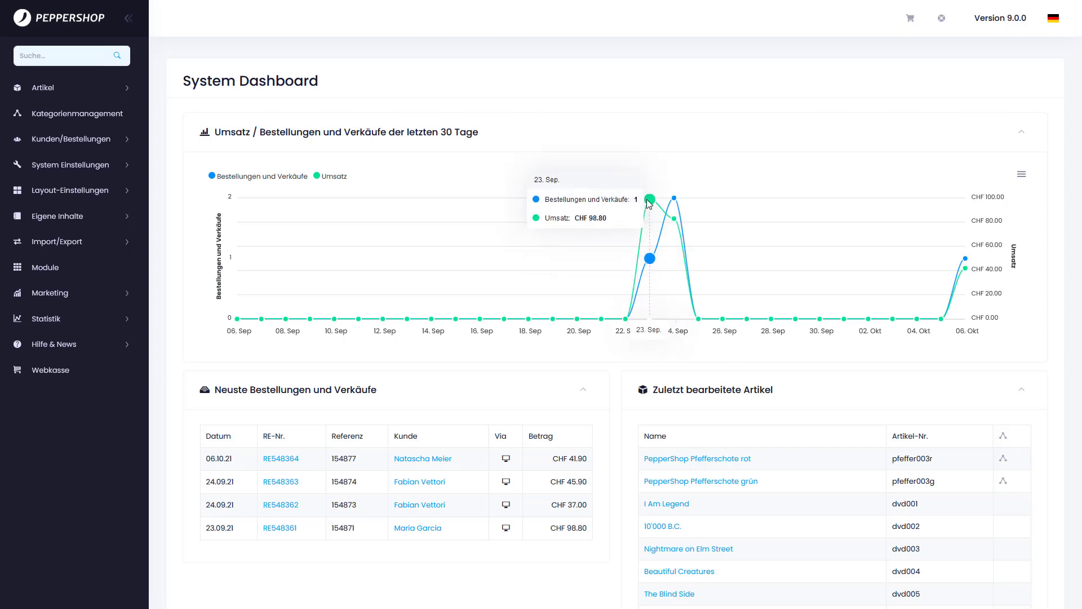
pyautogui.moveTo(680, 223)
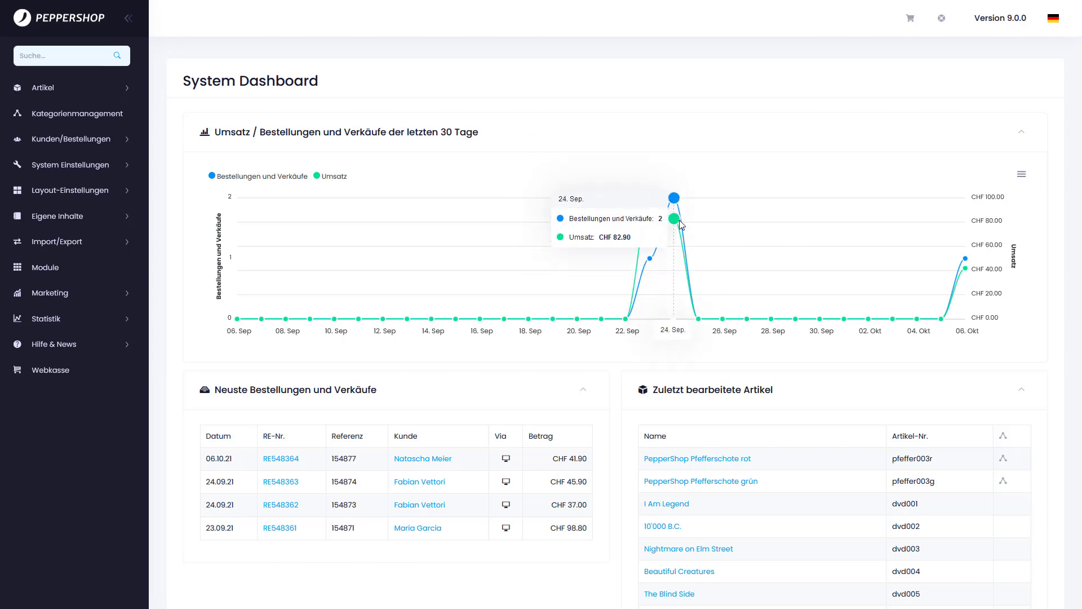
pyautogui.scroll(-4, 696, 347)
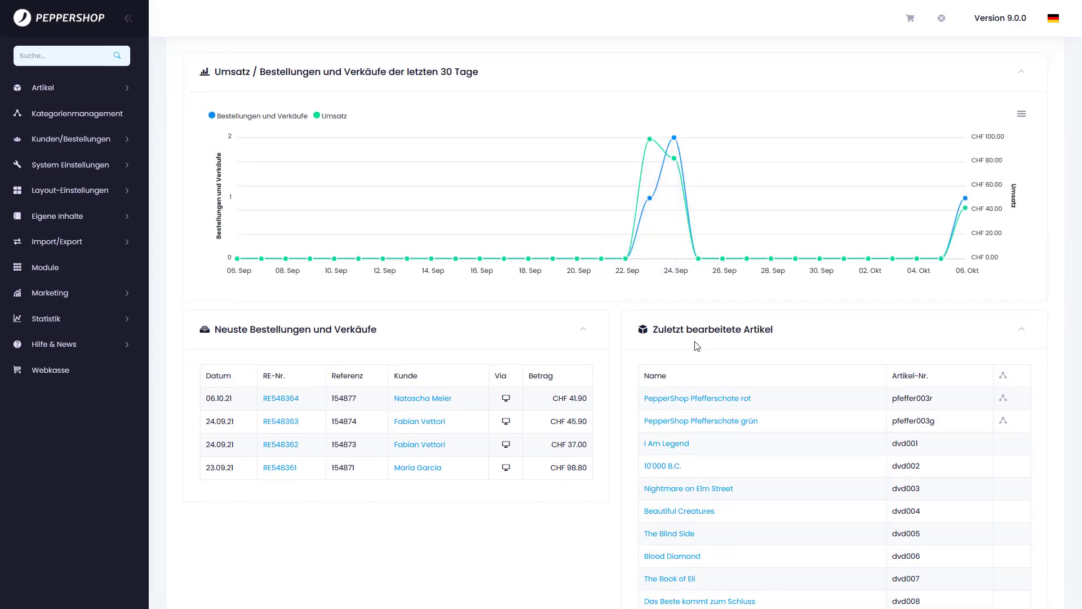
pyautogui.scroll(-4, 696, 347)
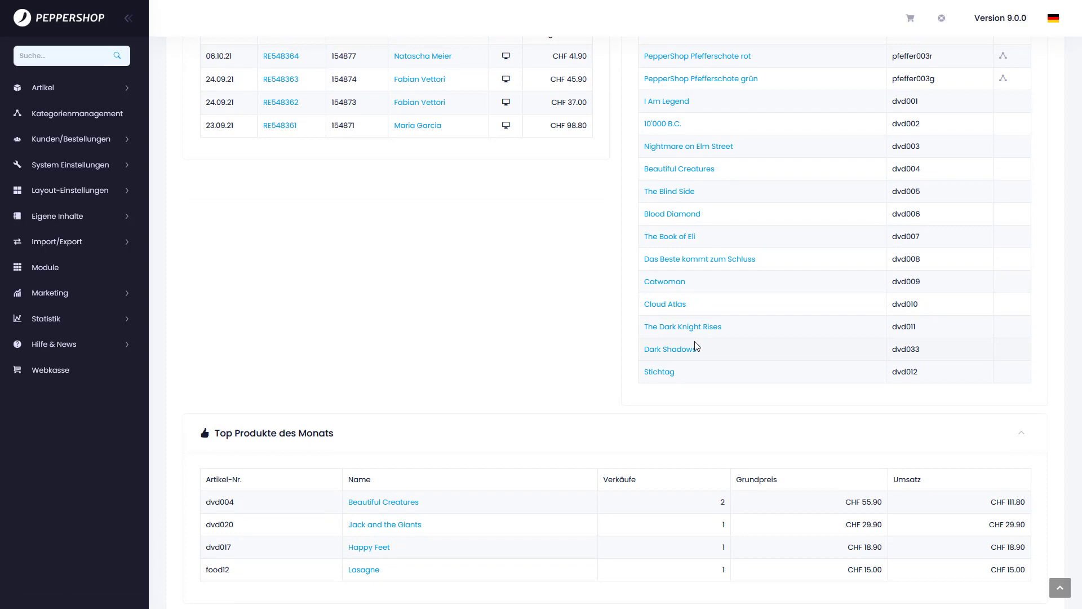
pyautogui.scroll(2, 696, 347)
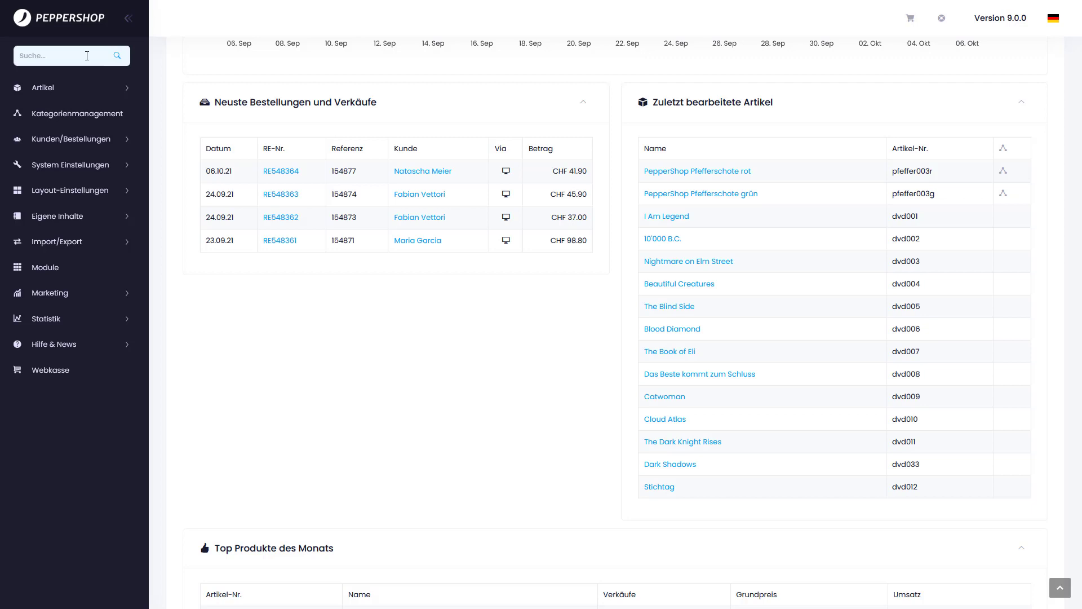
# - Collapse the side navigation and expand it again
pyautogui.click(129, 19)
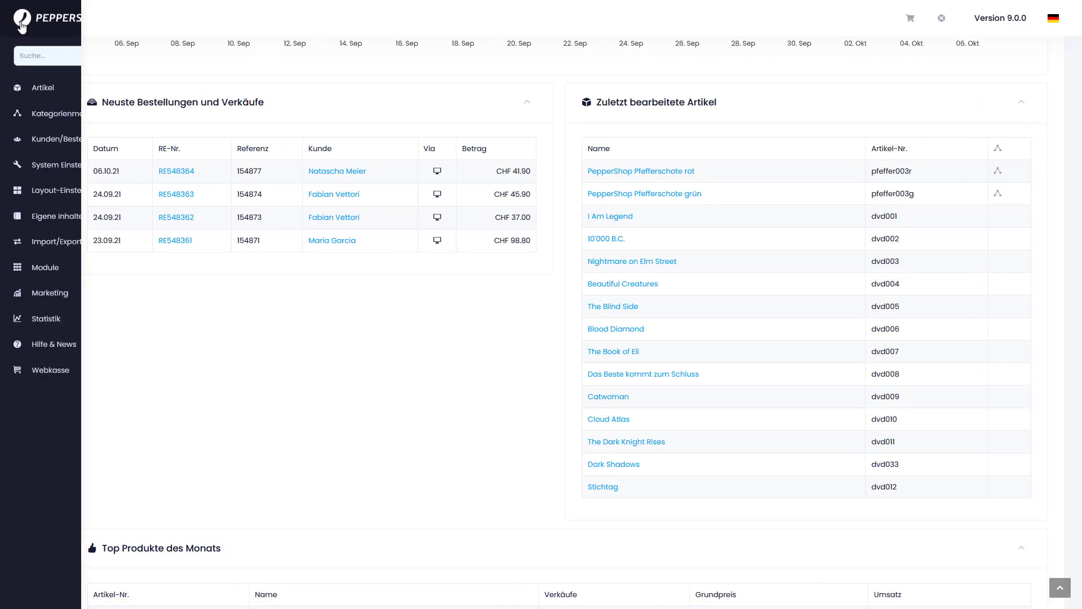
pyautogui.click(128, 23)
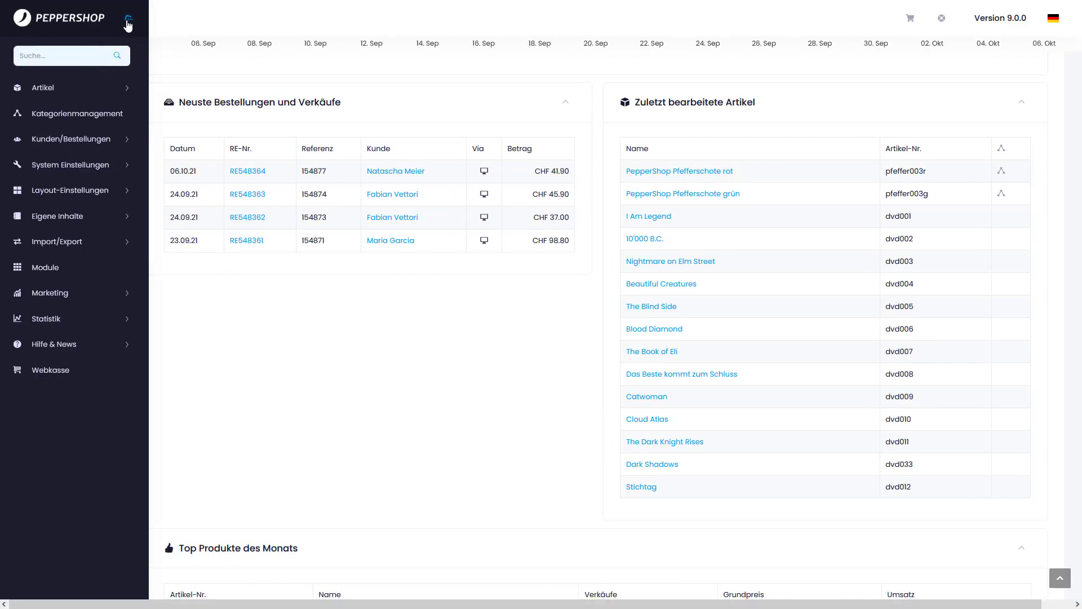
# - View the article section's Massenmutationen and Lagerverwaltung pages and the Kategorienmanagement page
pyautogui.click(128, 89)
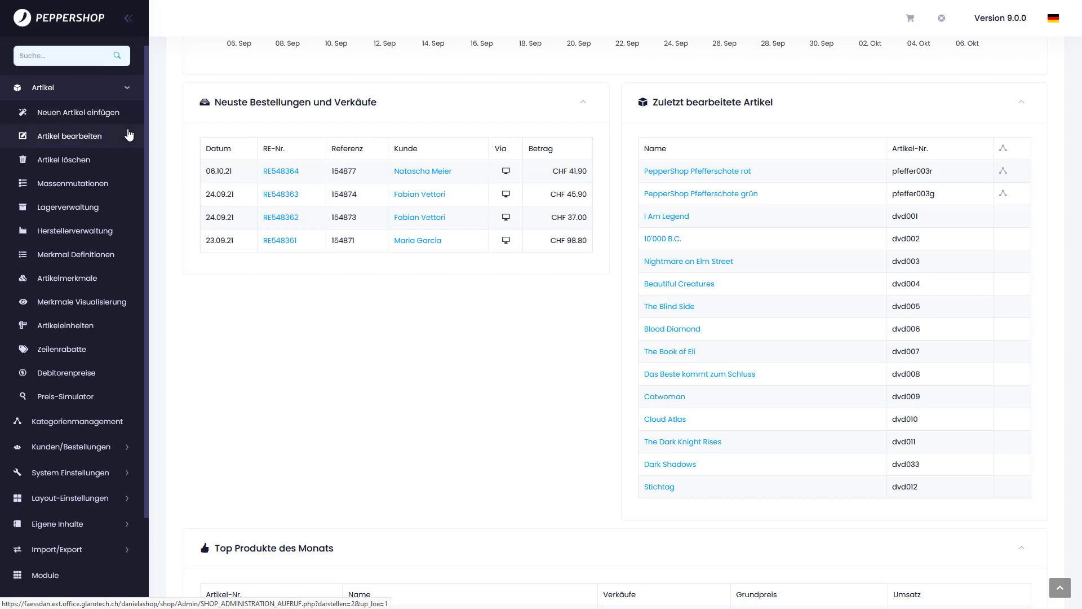
pyautogui.click(122, 187)
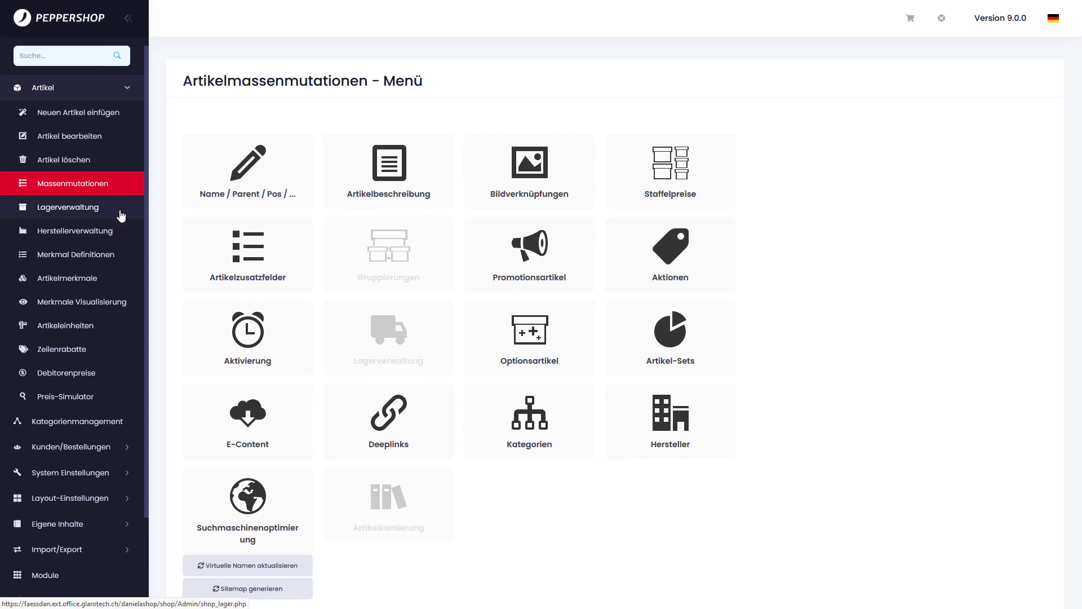
pyautogui.click(121, 215)
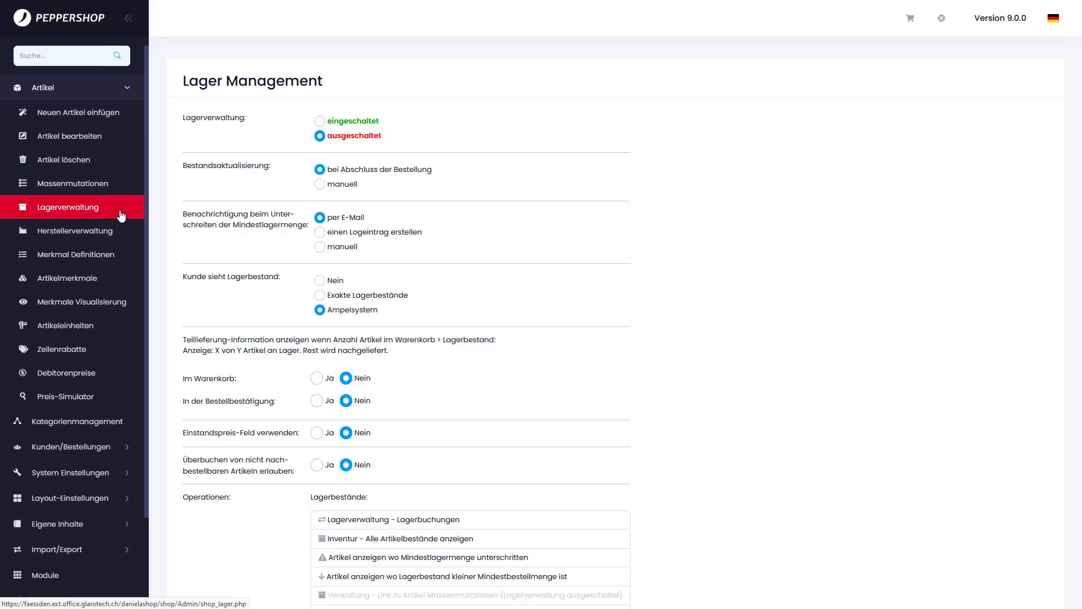
pyautogui.click(102, 422)
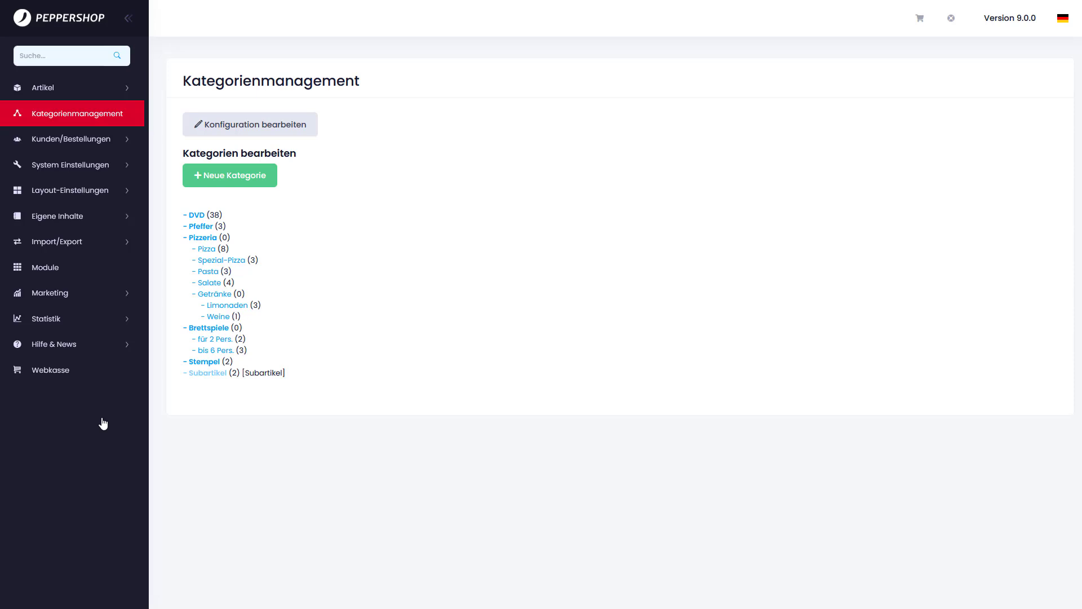
# - Open Kundenmanagement and view the status choices and customer actions available for the newest order
pyautogui.click(141, 141)
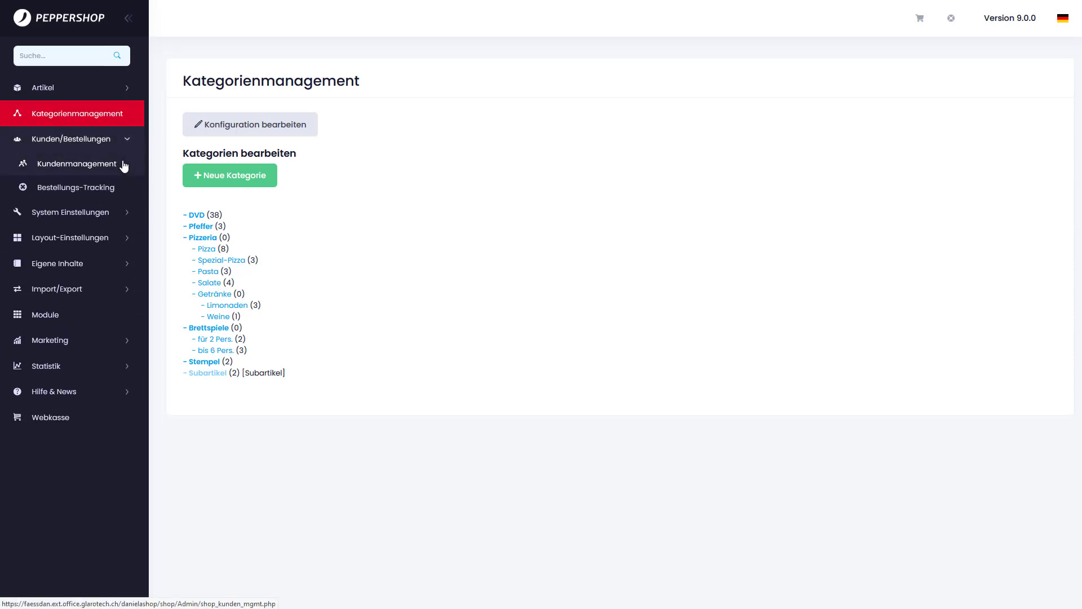
pyautogui.click(123, 164)
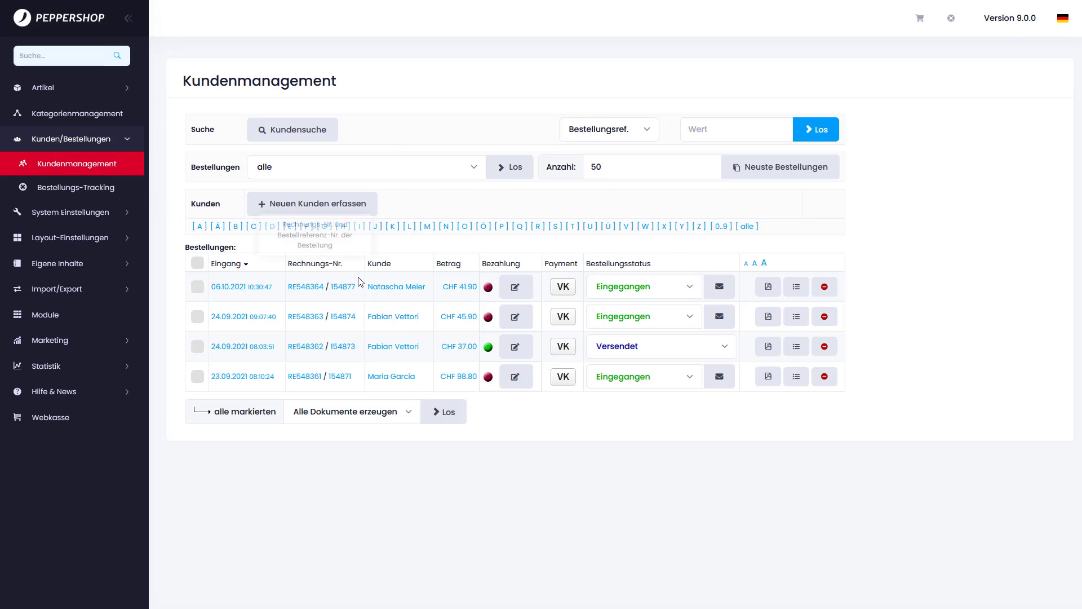
pyautogui.click(689, 289)
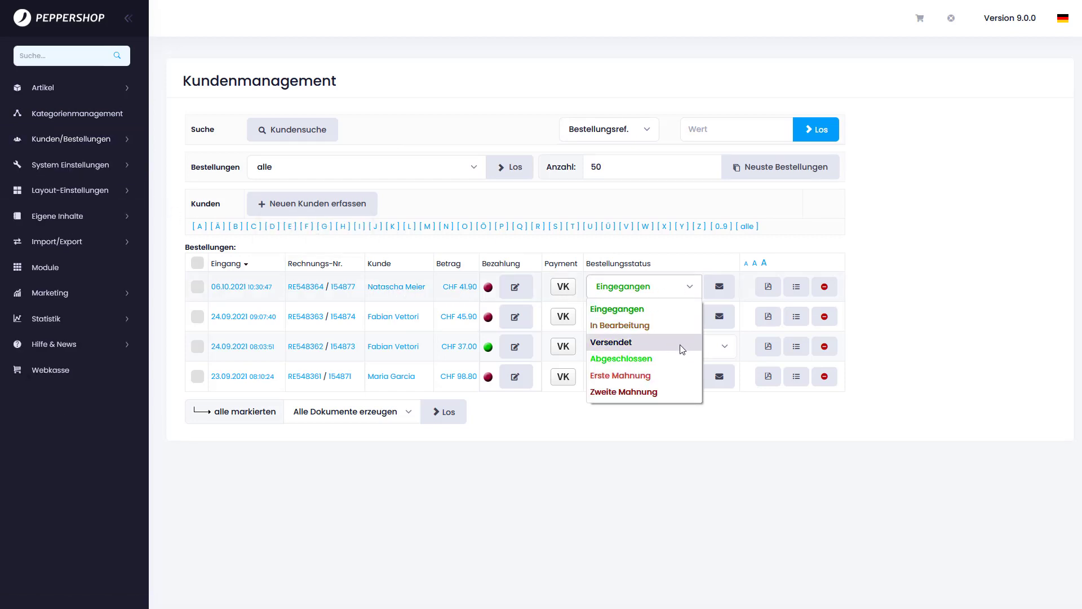
pyautogui.click(691, 290)
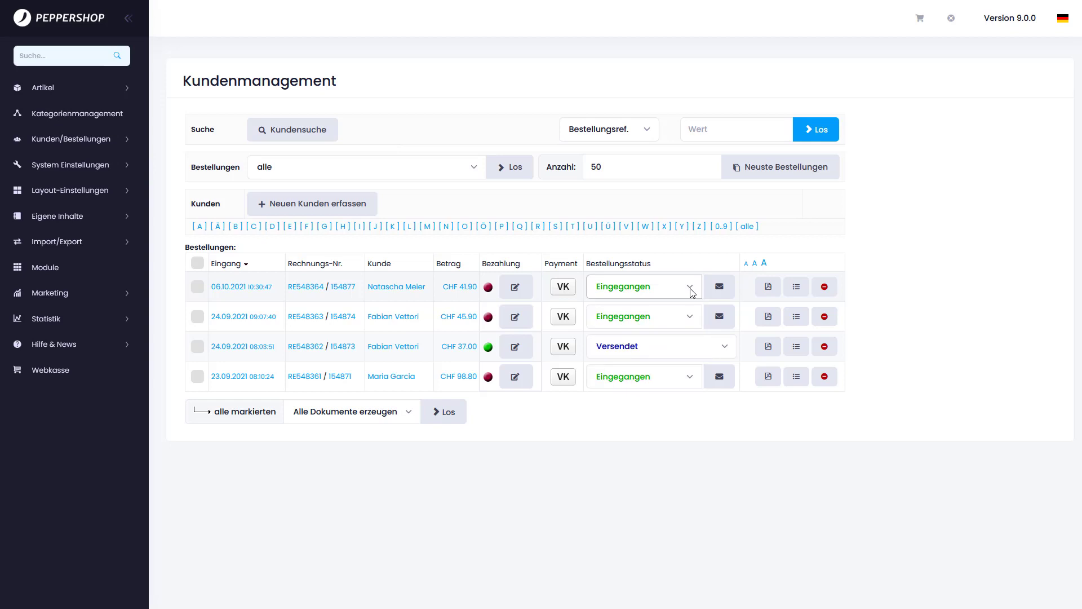
pyautogui.click(394, 293)
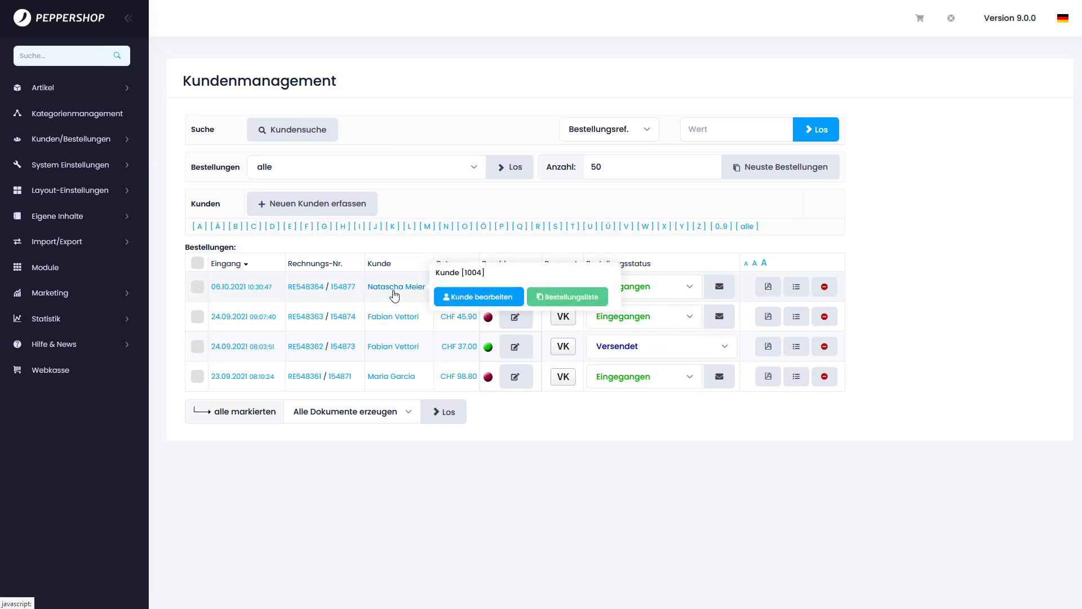
# - View the system settings pages for Mehrwertsteuer, Lieferländer / Versand, Währungen and Sprachen
pyautogui.click(128, 167)
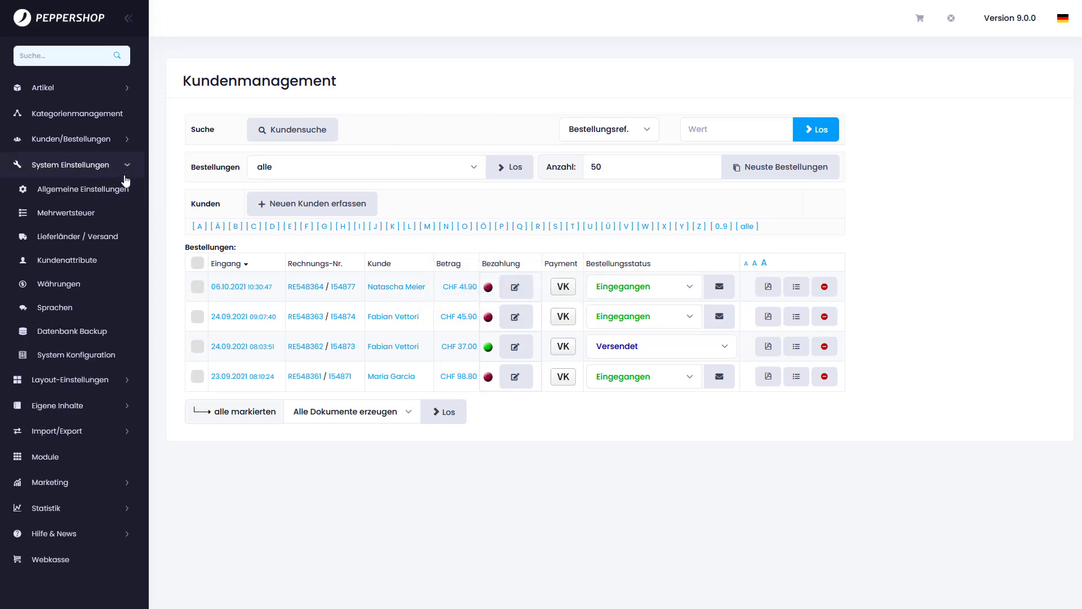
pyautogui.click(113, 215)
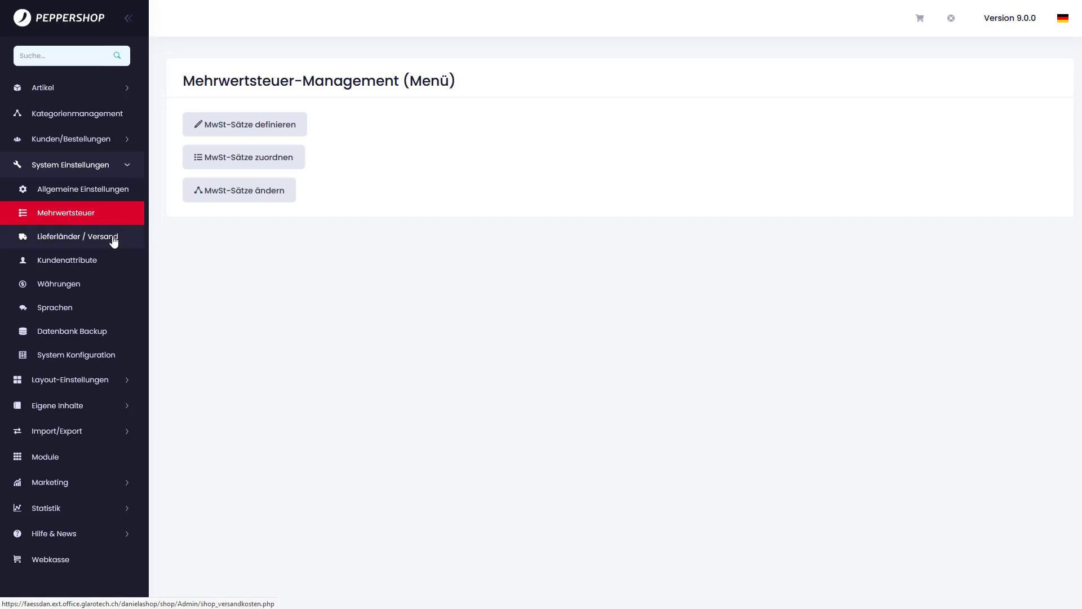
pyautogui.click(113, 239)
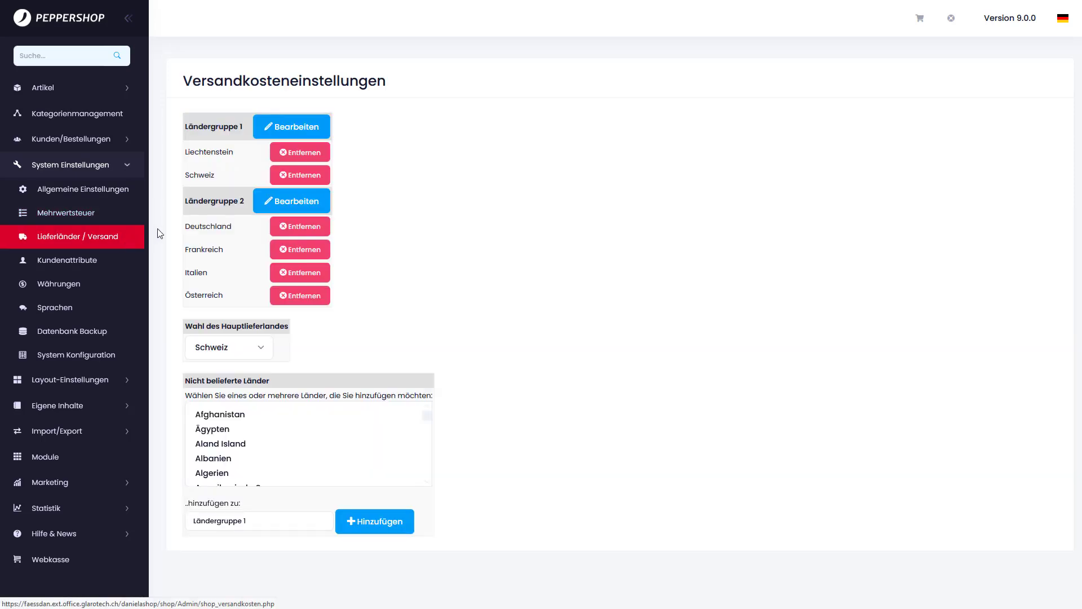
pyautogui.click(125, 290)
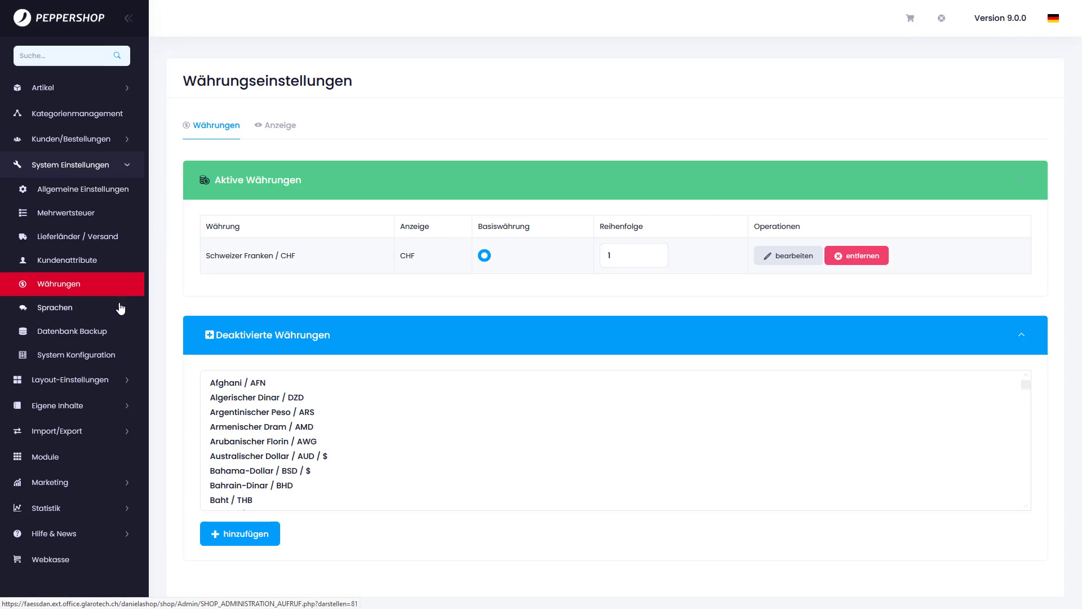
pyautogui.click(120, 310)
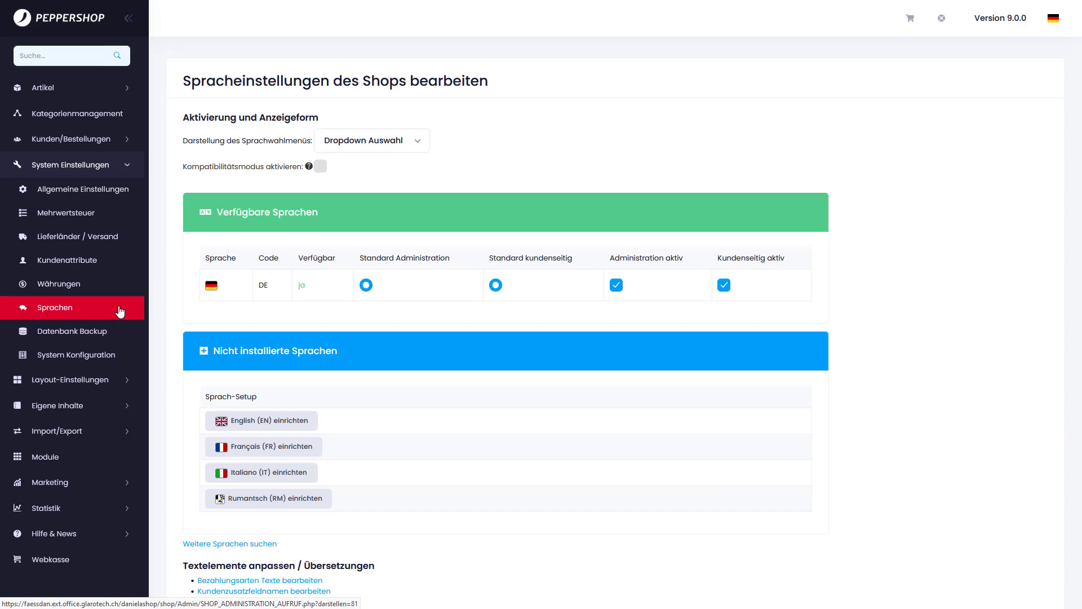
# - Look through the functions offered under Layout-Einstellungen, Eigene Inhalte and Import/Export
pyautogui.click(126, 380)
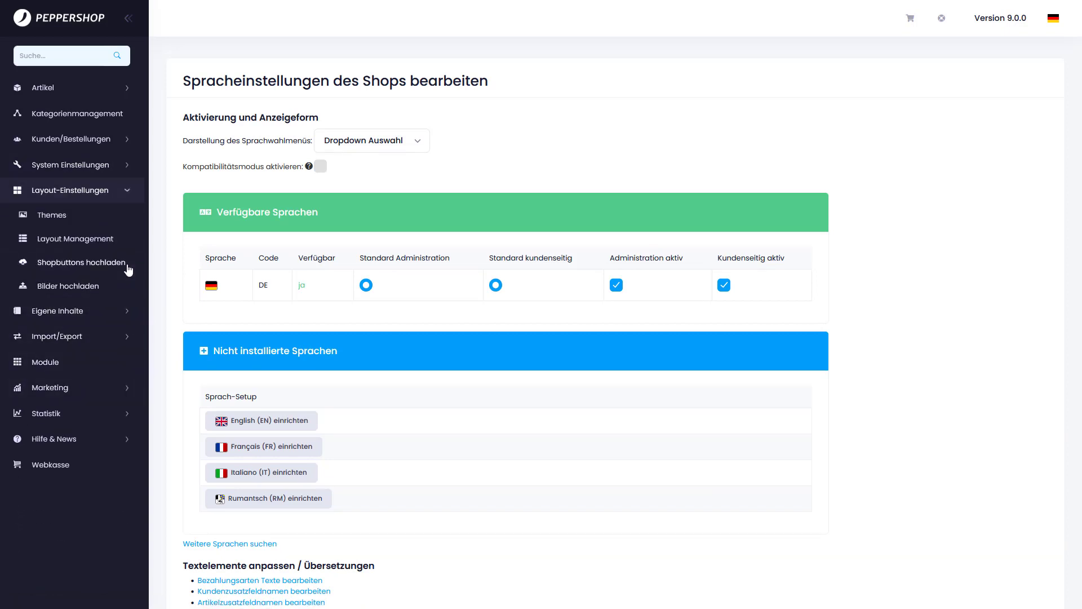
pyautogui.click(120, 313)
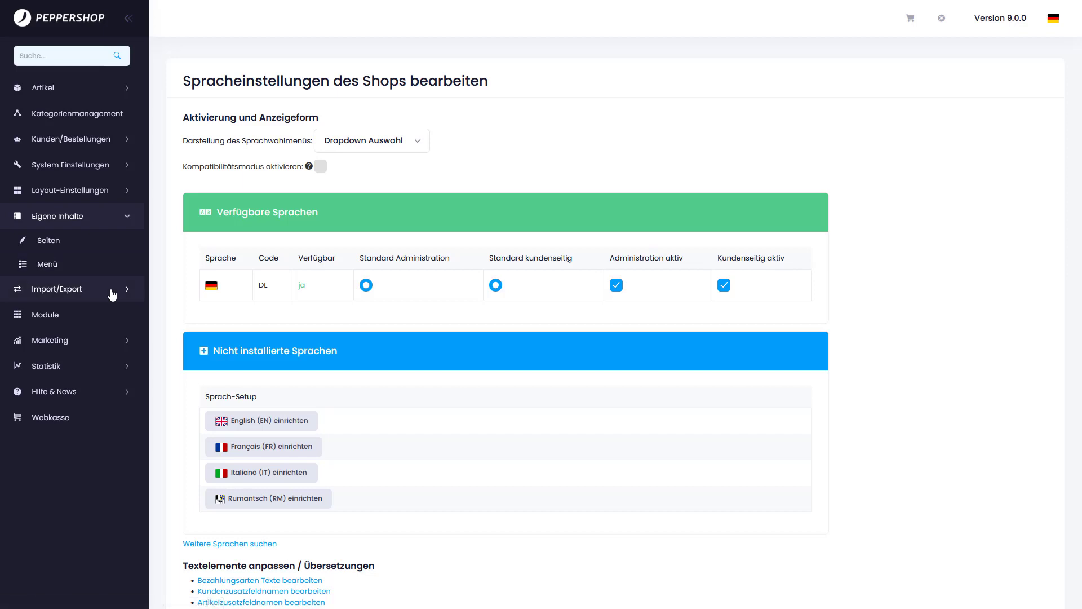
pyautogui.click(112, 290)
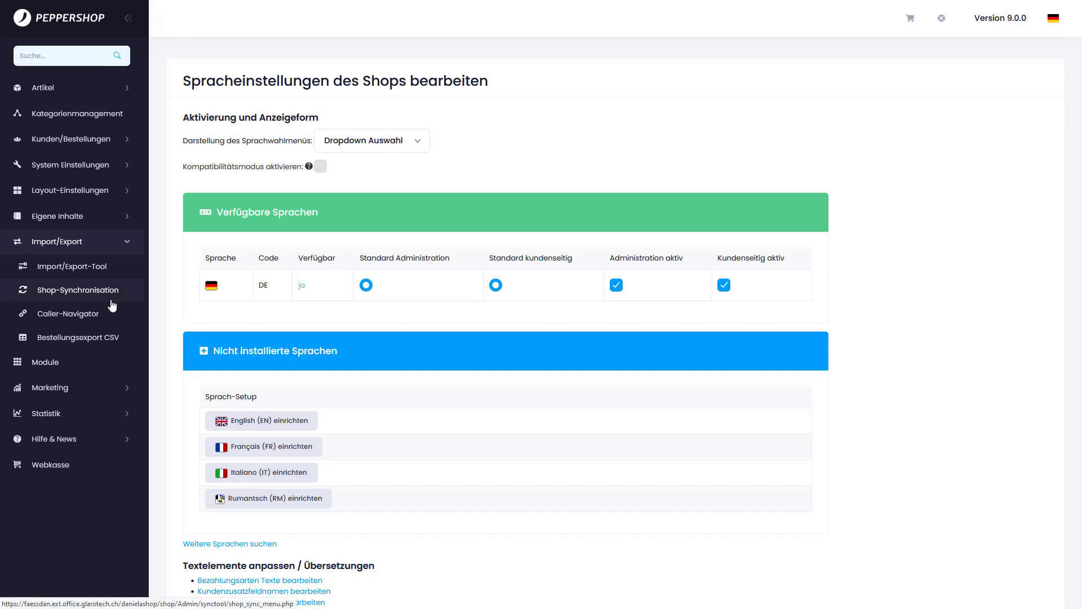
# - Open Modulverwaltung to view the installed and not yet installed modules
pyautogui.click(107, 366)
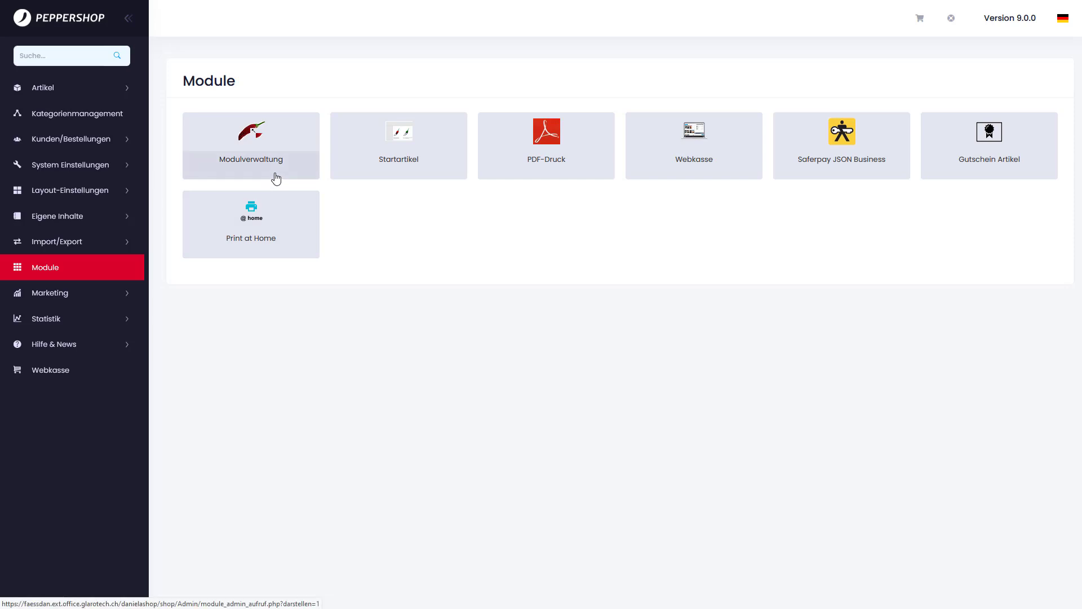
pyautogui.click(275, 179)
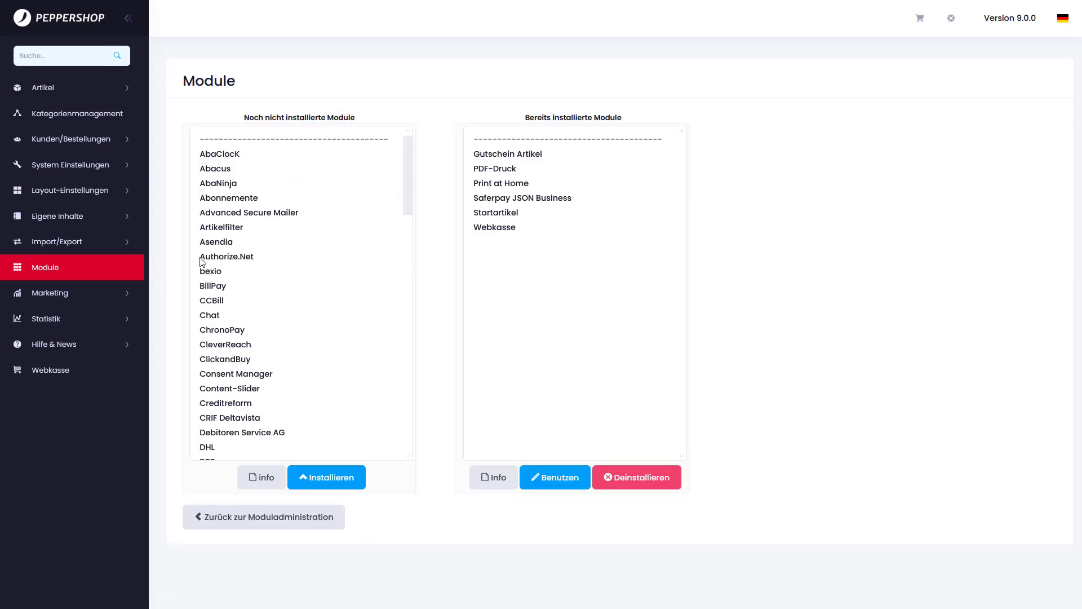
# - Look through the Marketing functions and view the Bestellungen / Artikel search form under Statistik
pyautogui.click(133, 301)
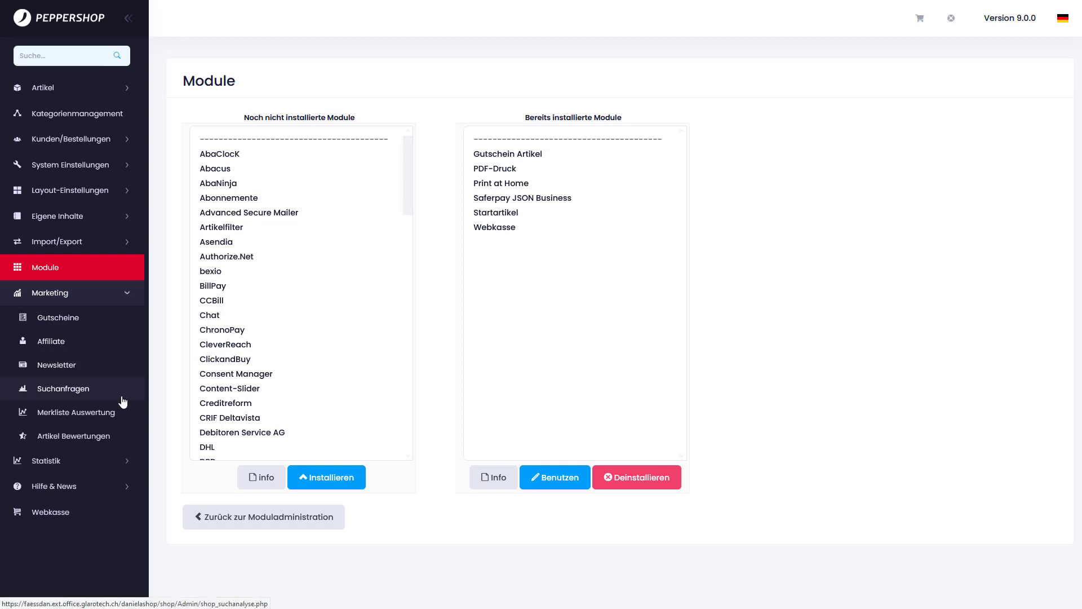
pyautogui.click(117, 464)
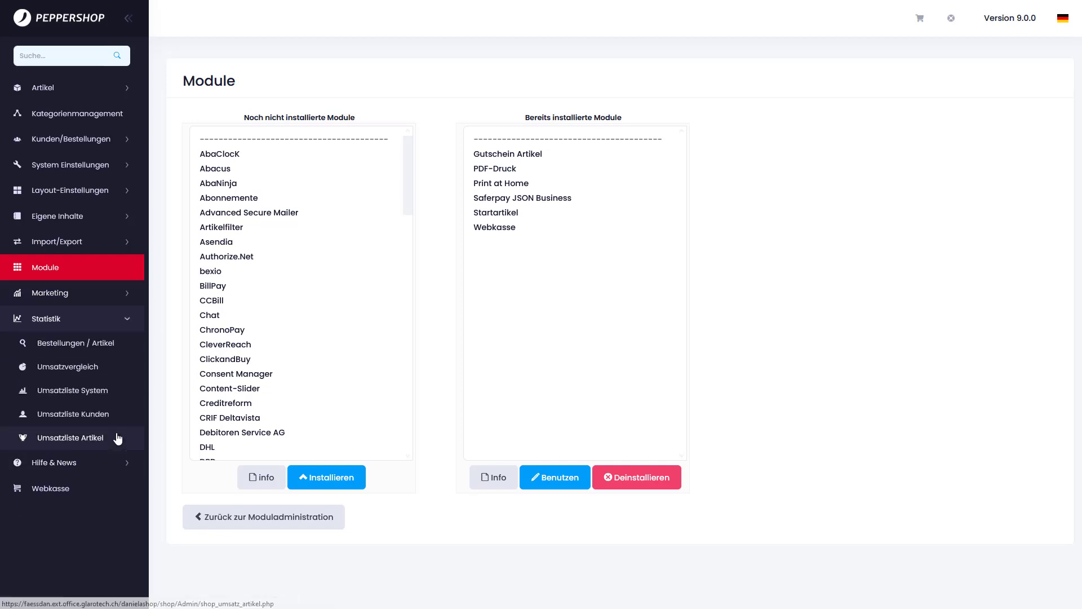
pyautogui.click(115, 354)
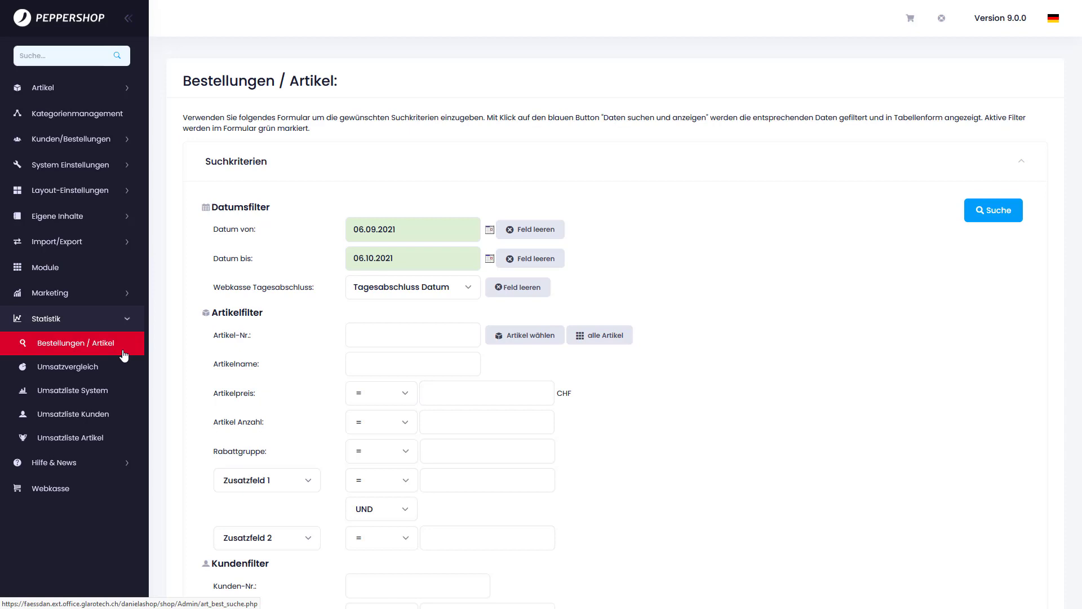
pyautogui.scroll(-2, 123, 355)
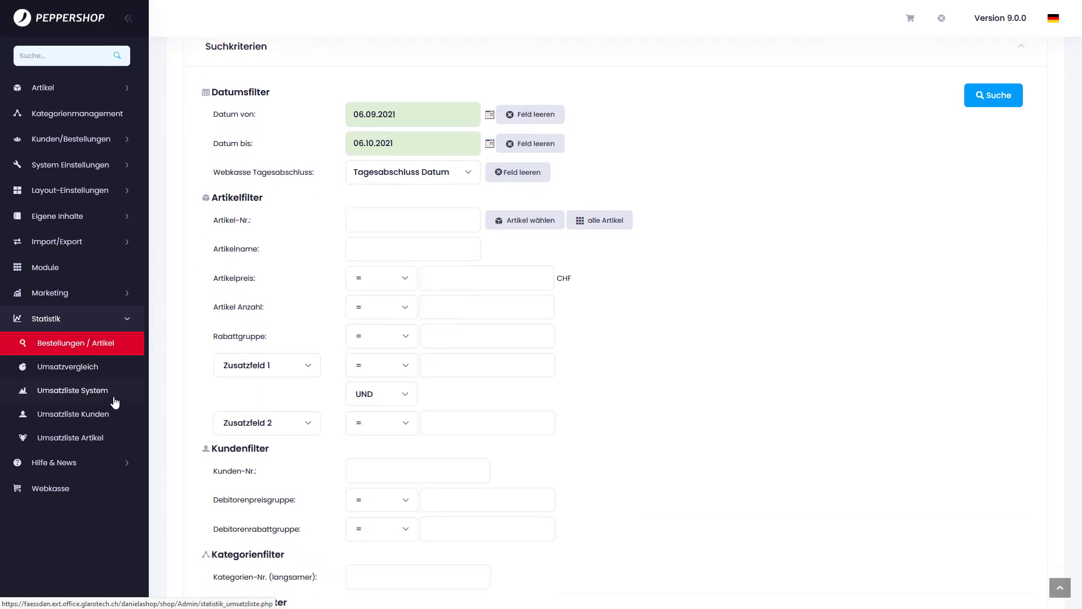
# - Look through the Hilfe & News functions and view the Webkasse's general configuration and cash register users
pyautogui.click(111, 464)
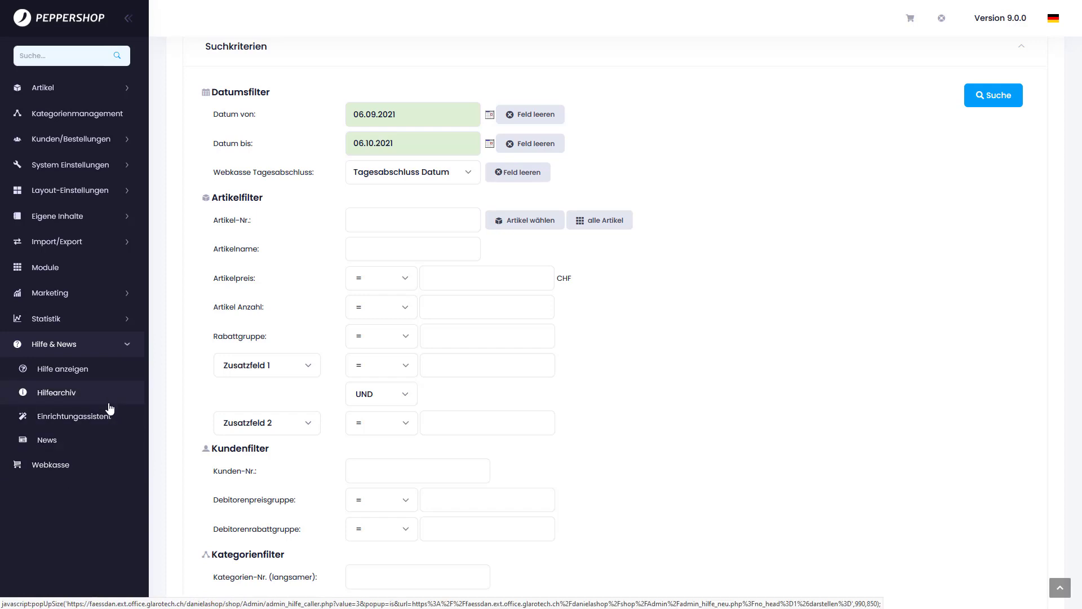
pyautogui.click(105, 460)
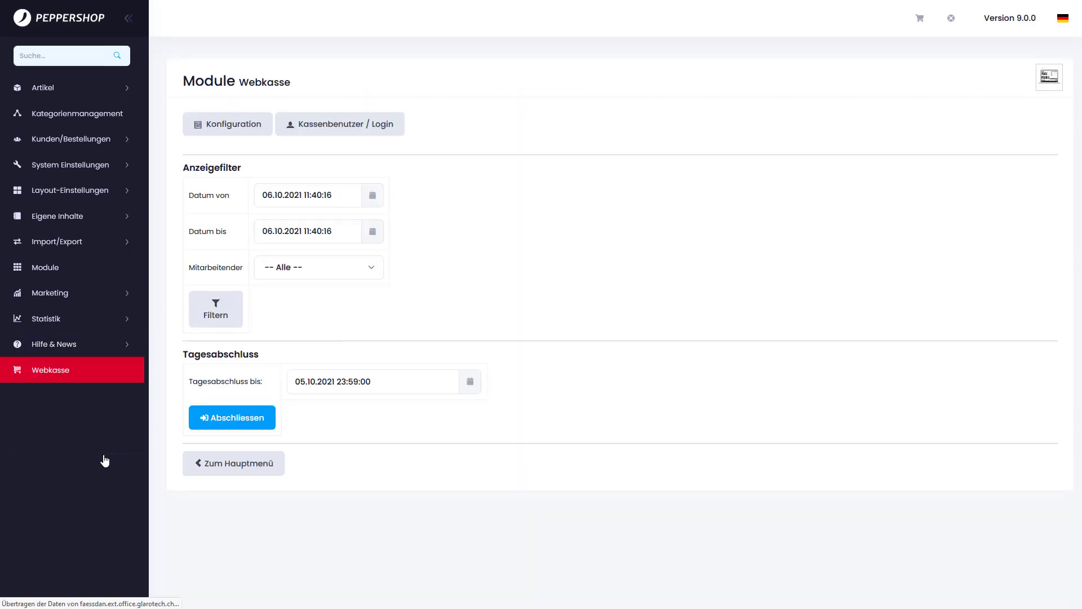
pyautogui.click(256, 126)
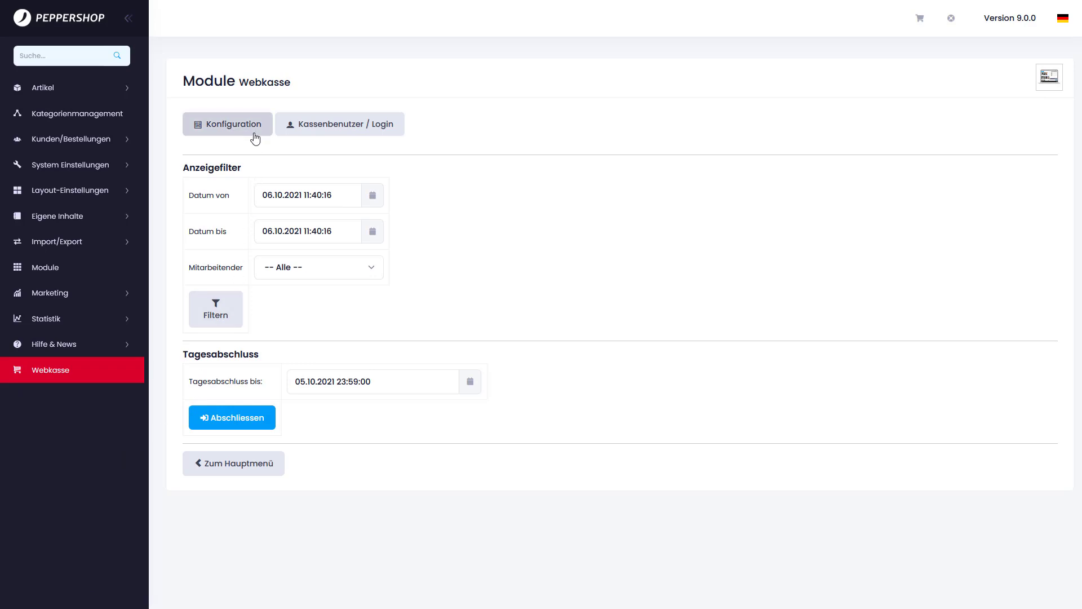
pyautogui.scroll(3, 257, 137)
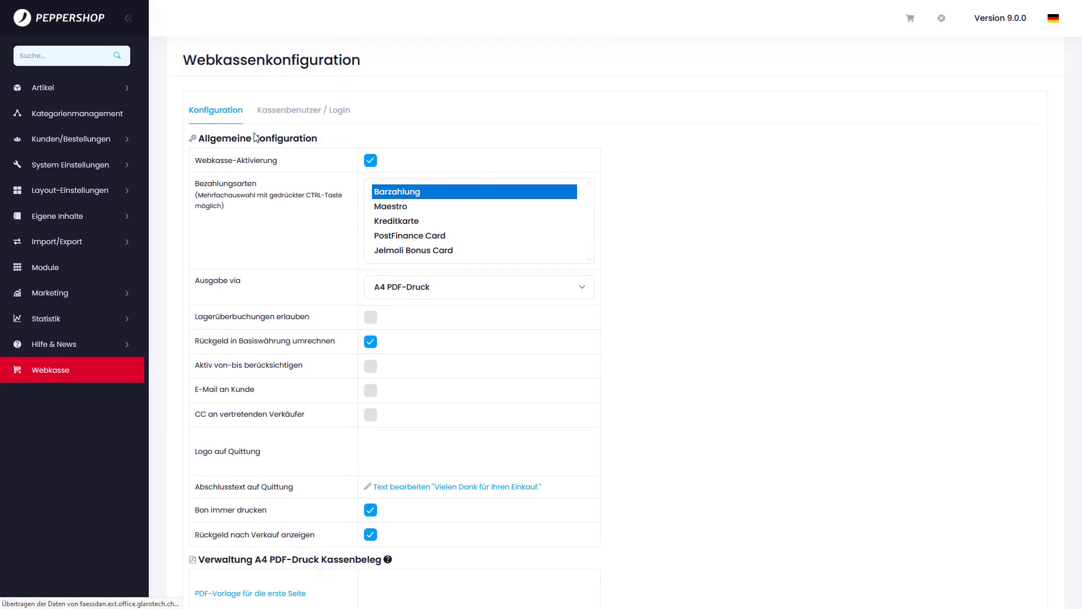
pyautogui.click(265, 133)
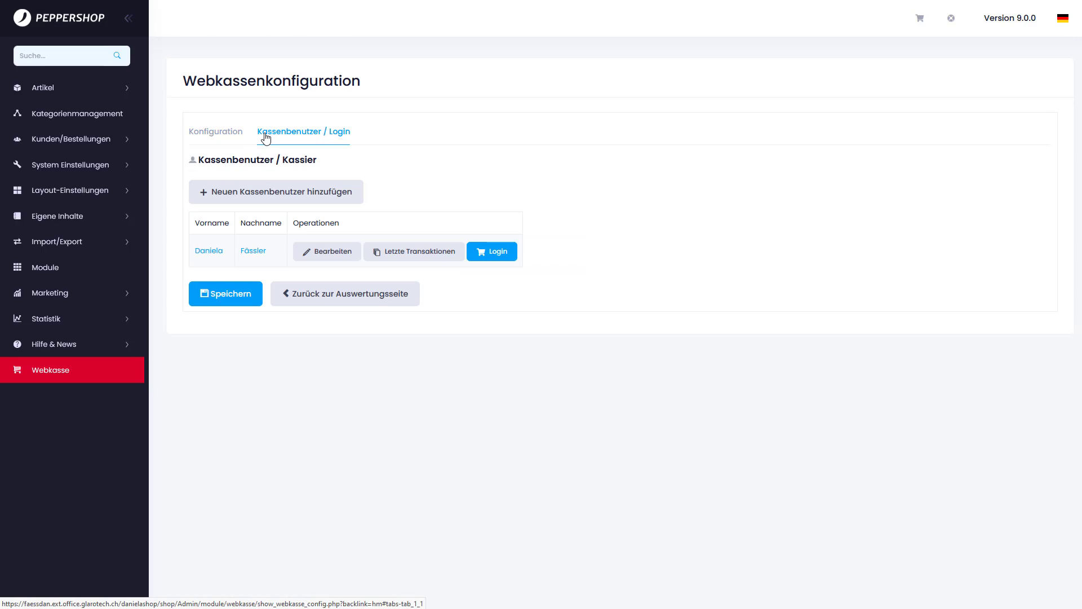